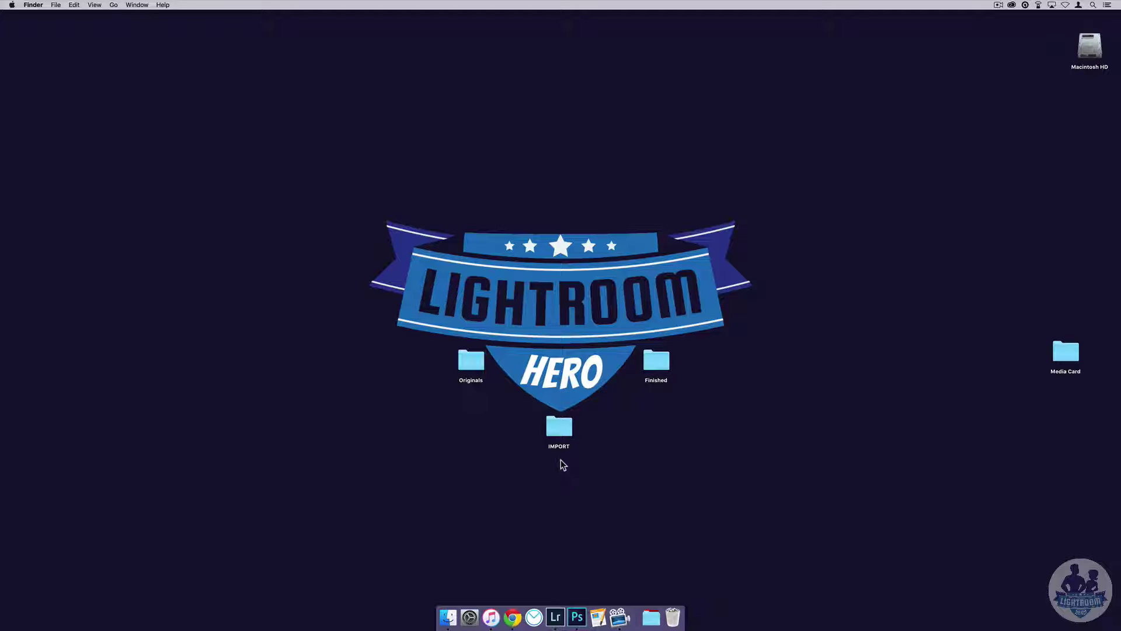
Launch Lightroom and open the Auto Import Settings dialog from the File menu.
{"action": "left_click", "coordinate": [554, 604]}
{"action": "left_click", "coordinate": [67, 4]}
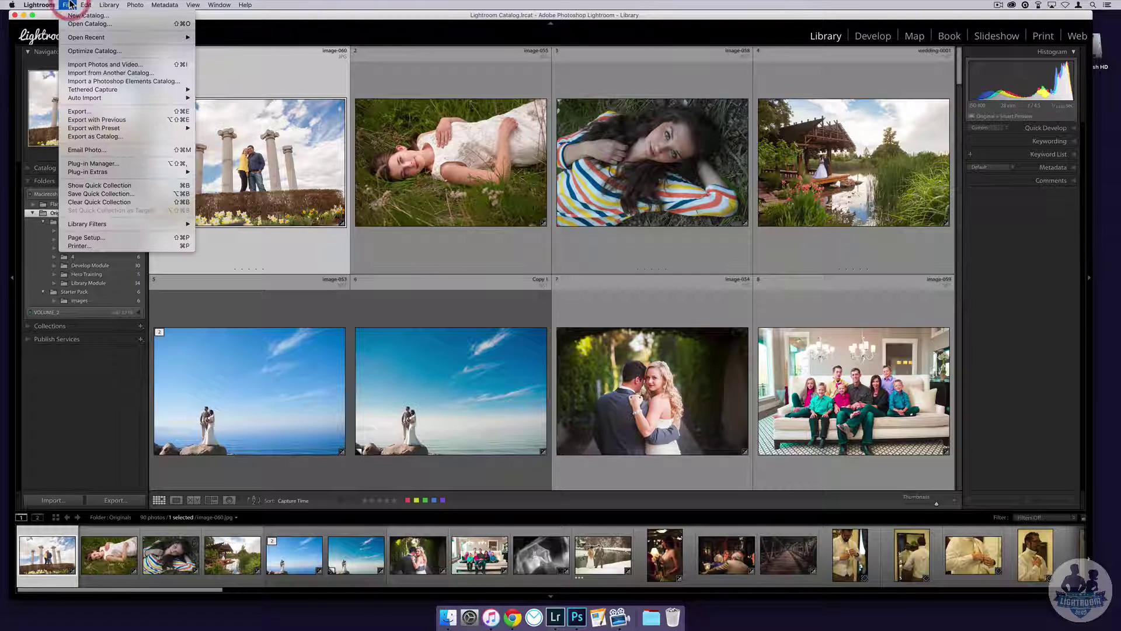
{"action": "mouse_move", "coordinate": [87, 98]}
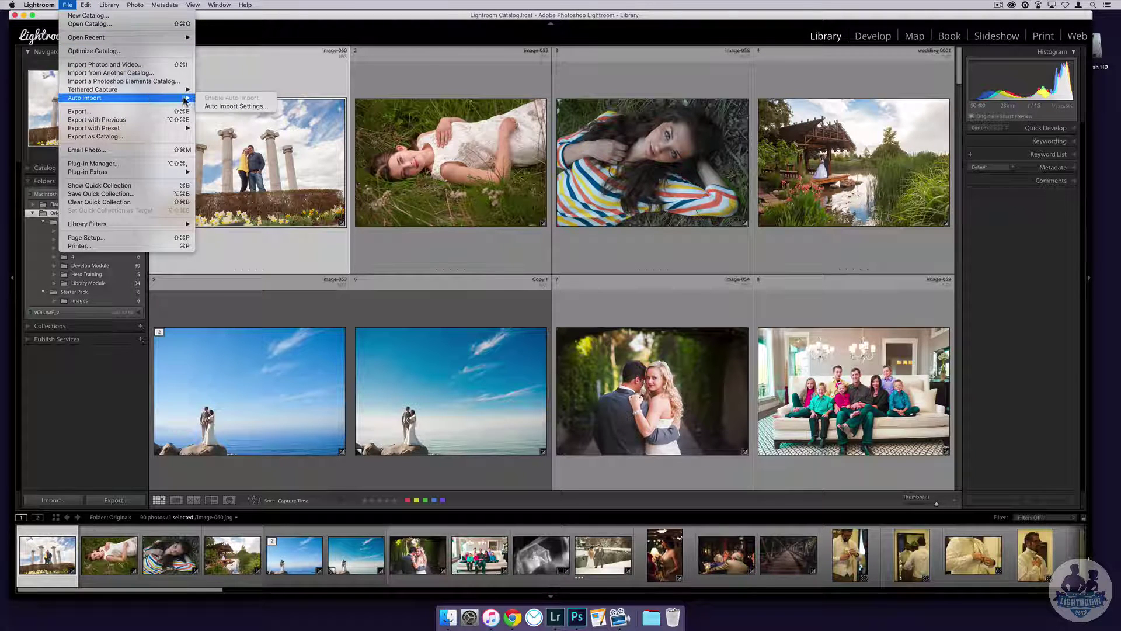
{"action": "left_click", "coordinate": [266, 107]}
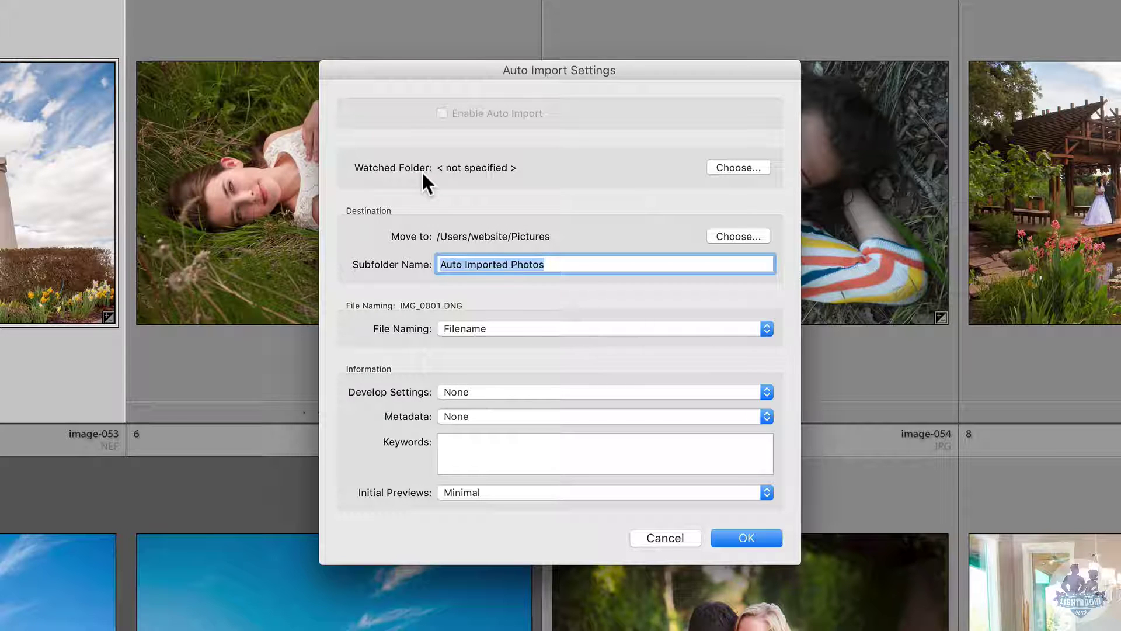
Set the watched folder to the IMPORT folder on the Desktop.
{"action": "left_click", "coordinate": [716, 170]}
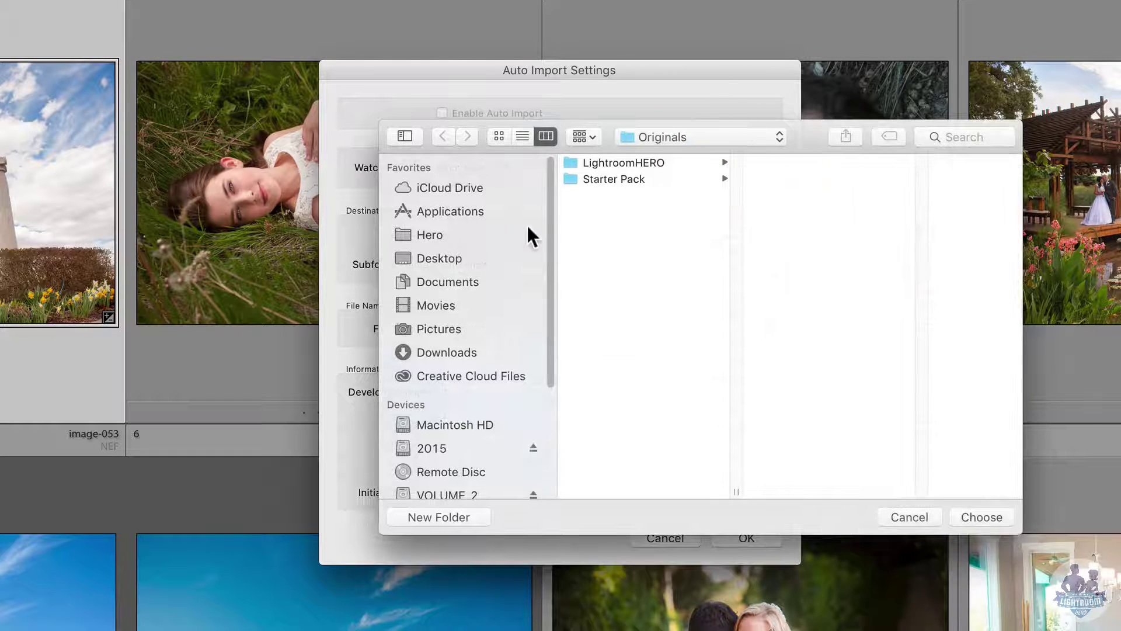
{"action": "left_click", "coordinate": [443, 259]}
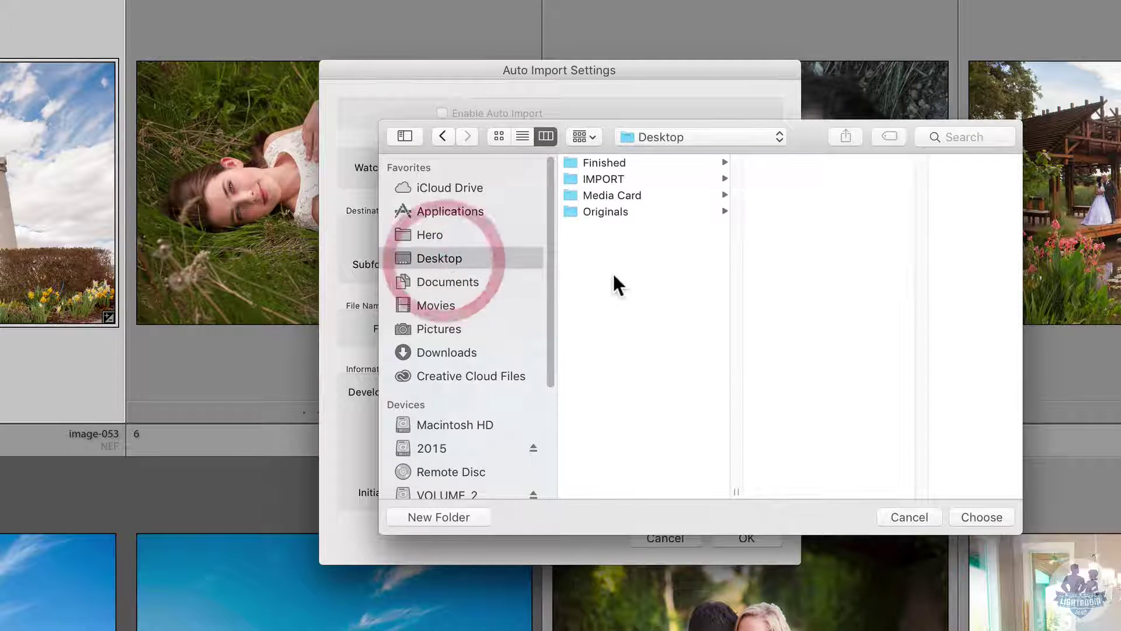
{"action": "left_click", "coordinate": [615, 177]}
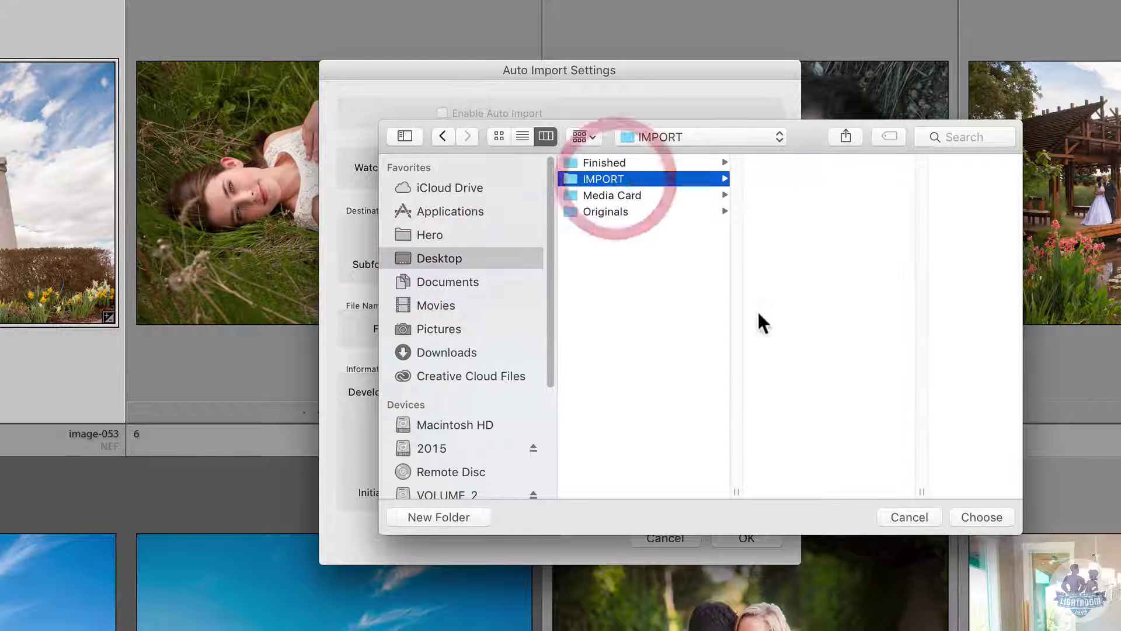
{"action": "left_click", "coordinate": [981, 517]}
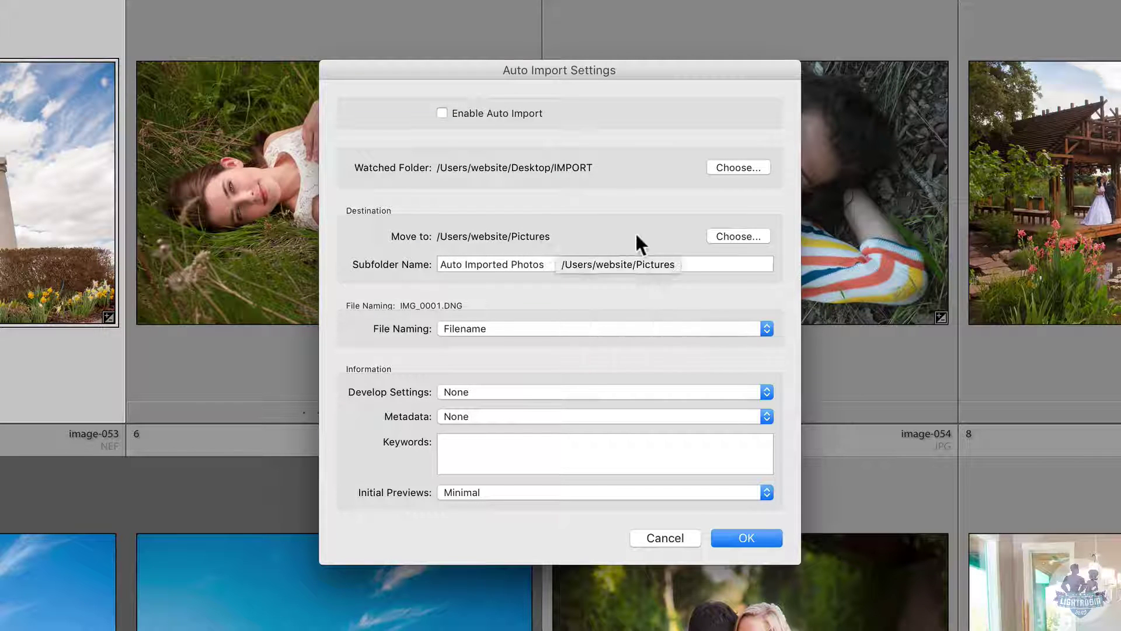
Change the auto-import destination from Pictures to the Desktop Originals folder.
{"action": "left_click", "coordinate": [733, 234]}
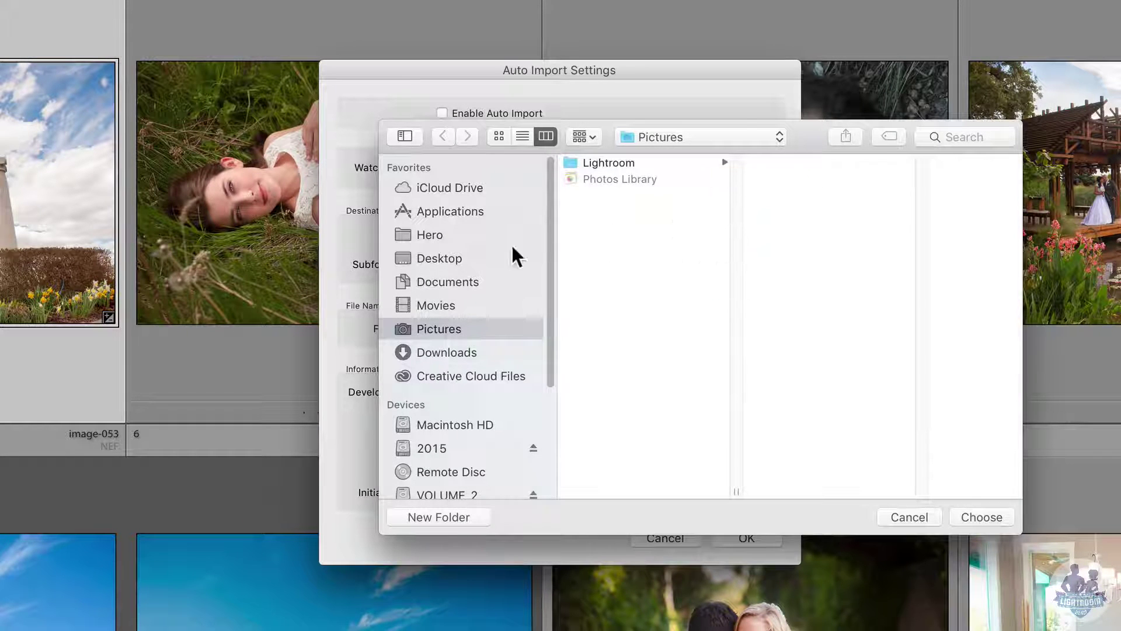
{"action": "left_click", "coordinate": [478, 258]}
{"action": "left_click", "coordinate": [622, 211]}
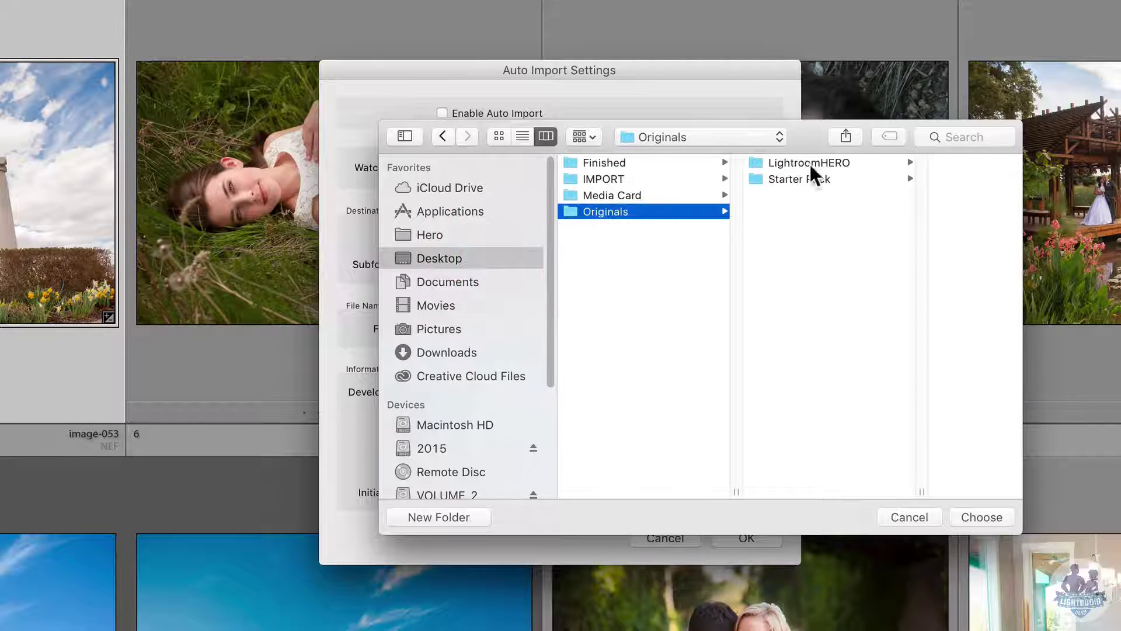
{"action": "left_click", "coordinate": [981, 517]}
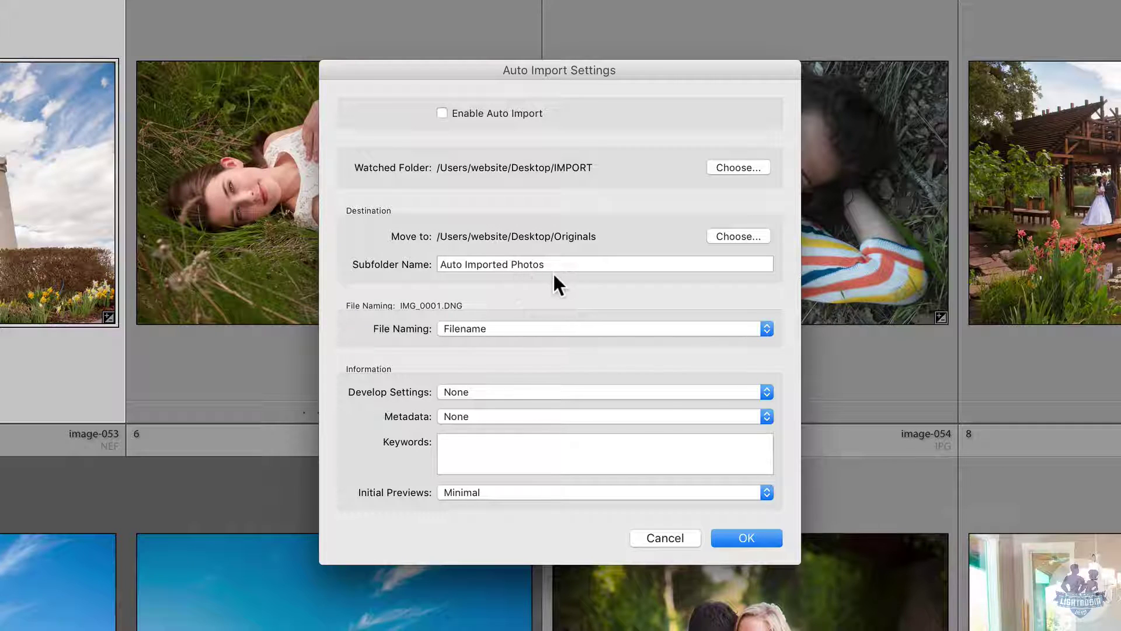
Add a leading hyphen so the subfolder name reads '-Auto Imported Photos'.
{"action": "triple_click", "coordinate": [443, 266]}
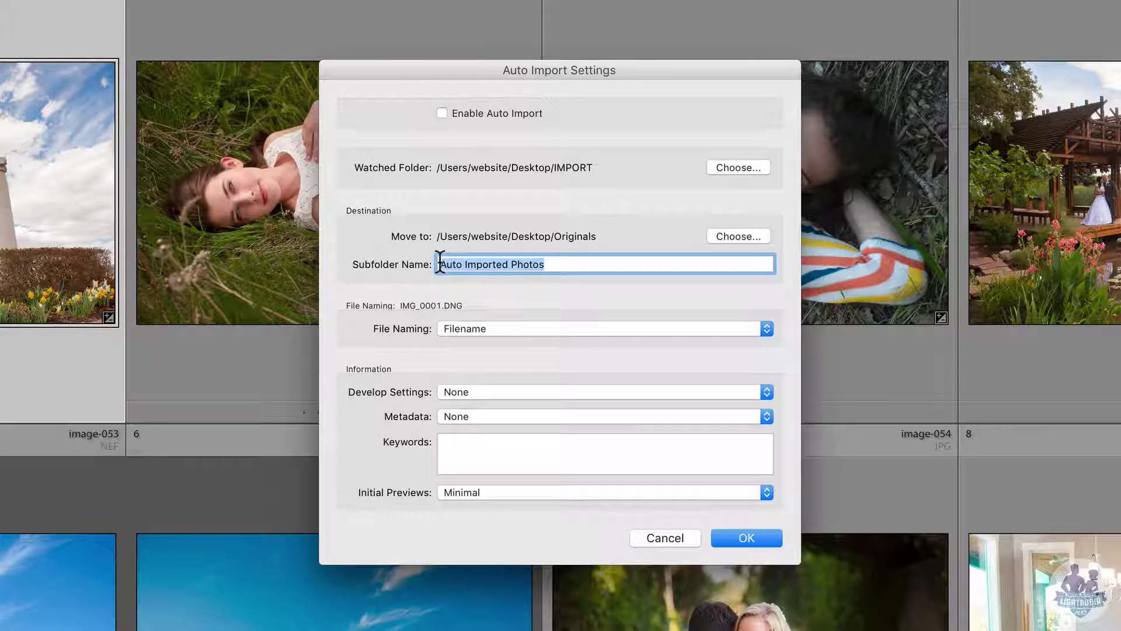
{"action": "left_click", "coordinate": [440, 263]}
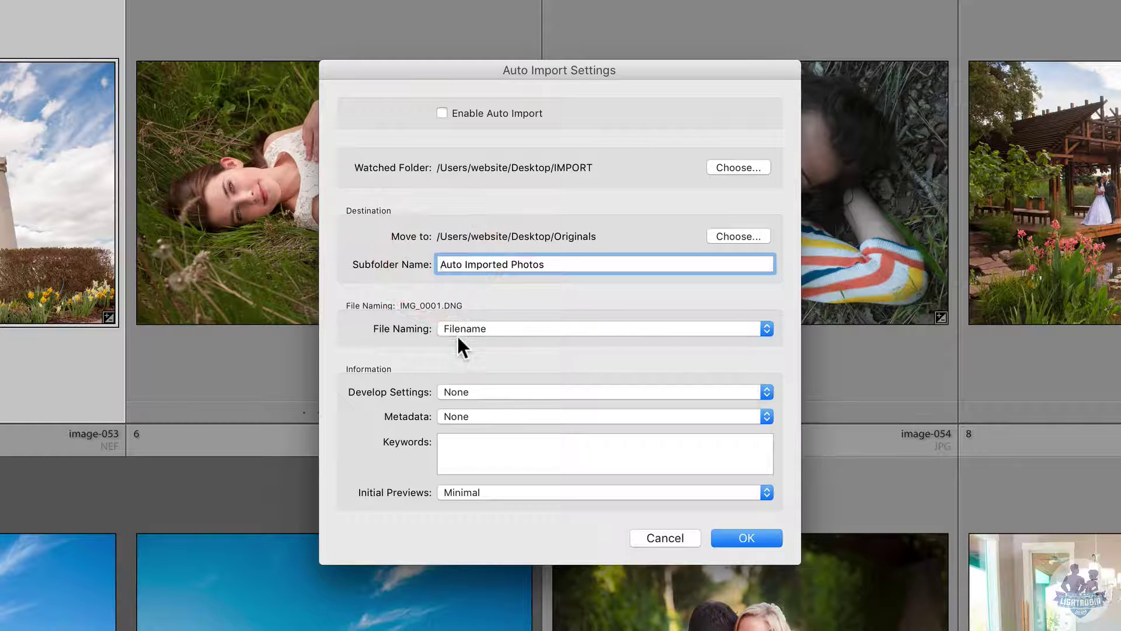
{"action": "type", "text": "-"}
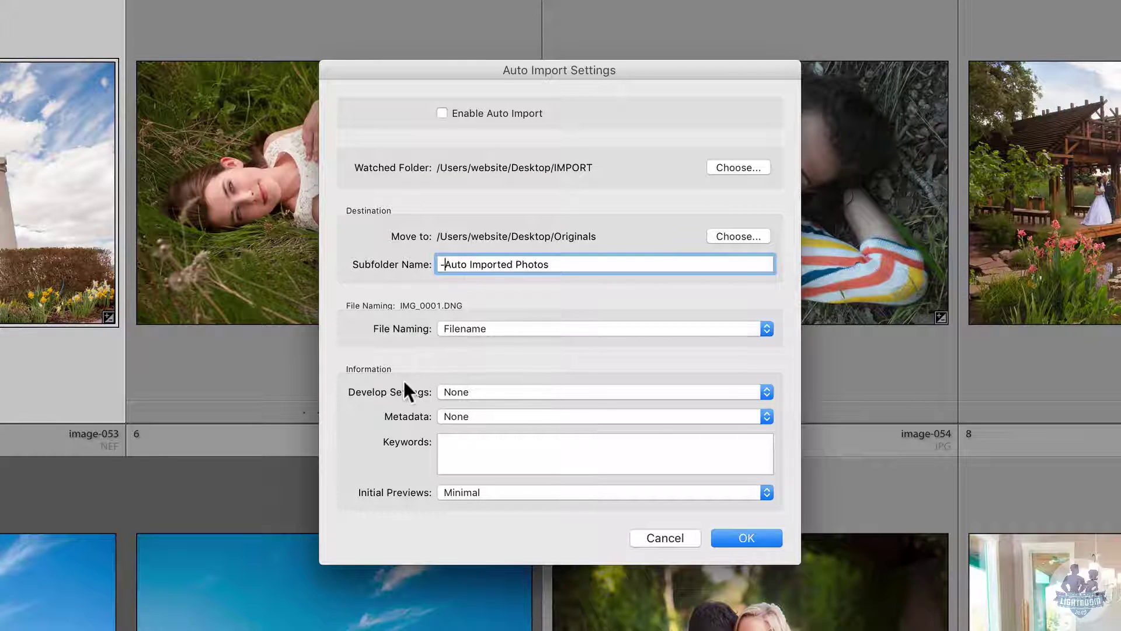
Leave the develop preset at None and apply the © Lightroom Hero metadata preset.
{"action": "left_click", "coordinate": [500, 392]}
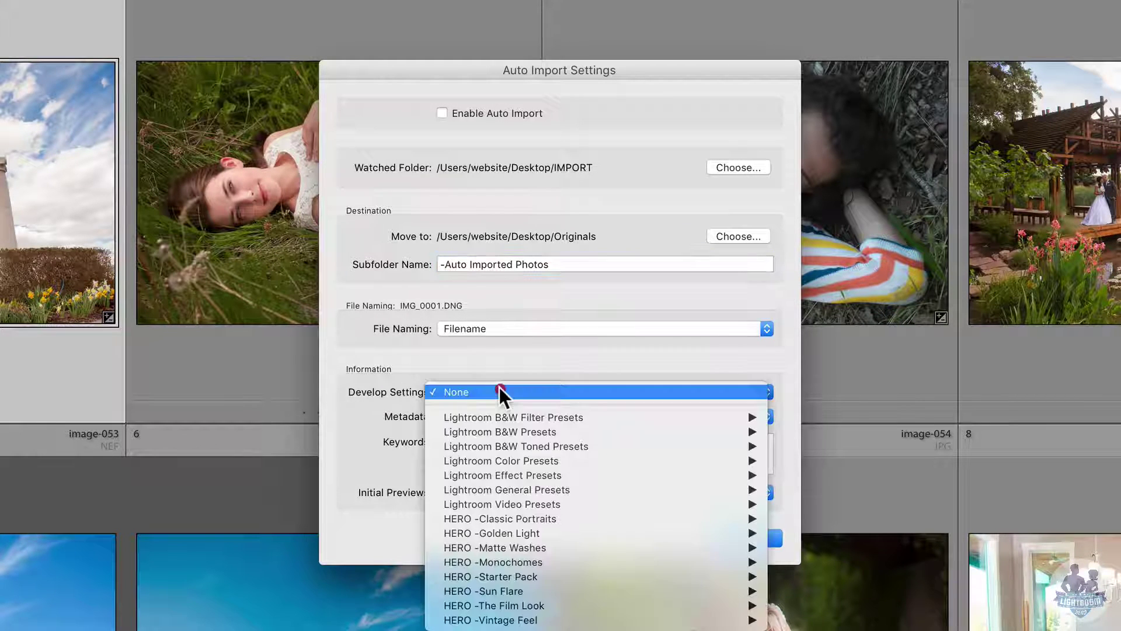
{"action": "left_click", "coordinate": [442, 370]}
{"action": "left_click", "coordinate": [479, 413]}
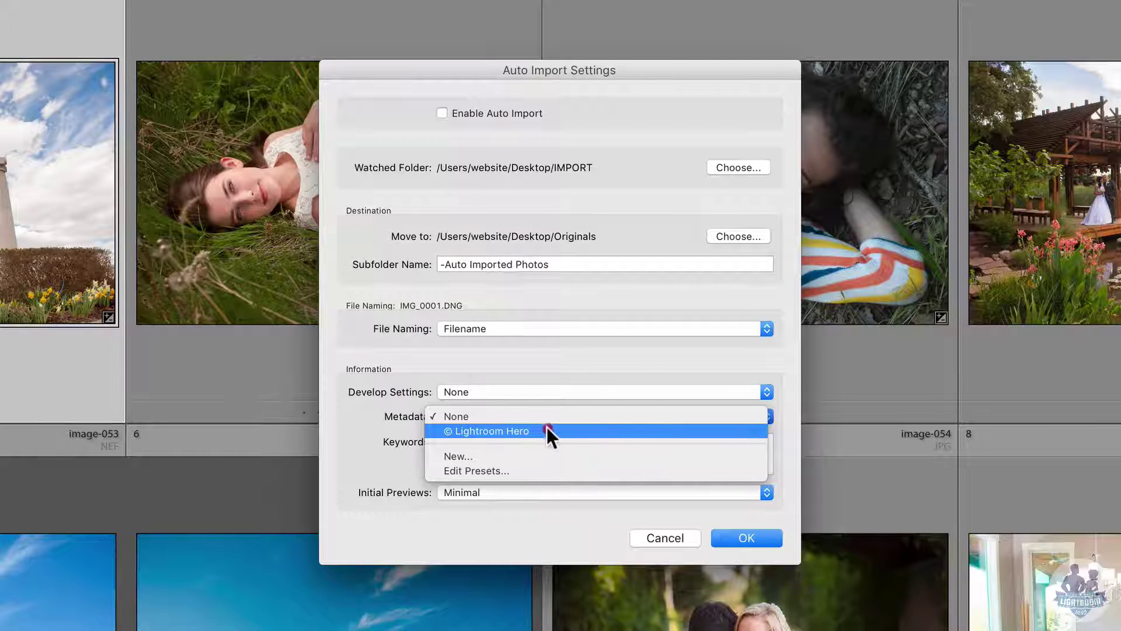
{"action": "left_click", "coordinate": [586, 431]}
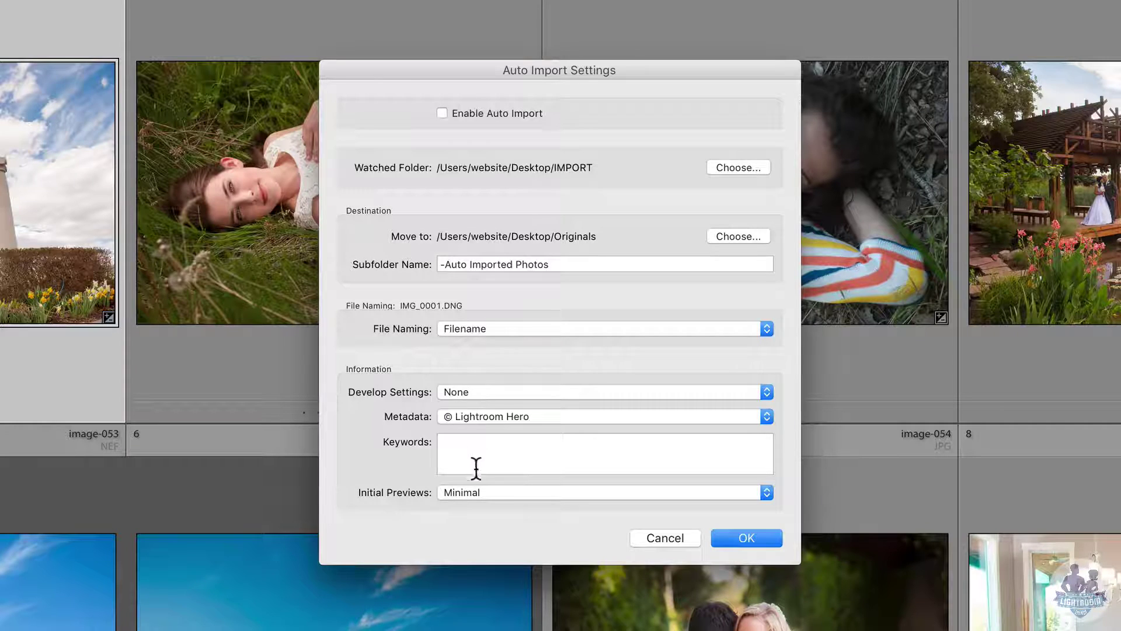
Use Standard initial previews, enable Auto Import, and confirm the settings with OK.
{"action": "left_click", "coordinate": [482, 491]}
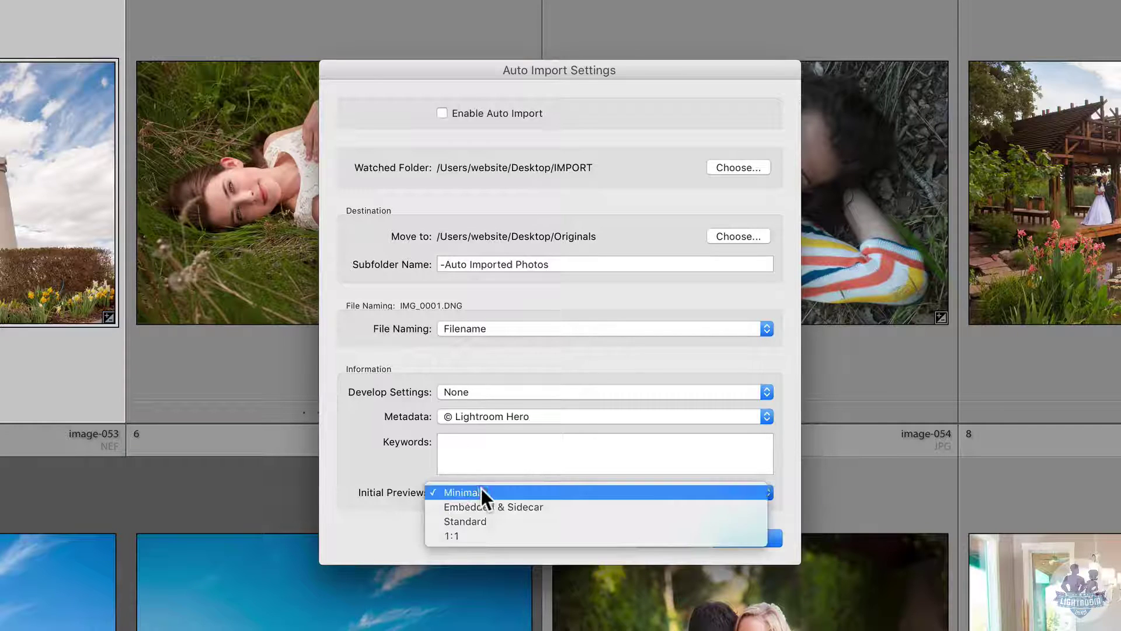
{"action": "left_click", "coordinate": [525, 519]}
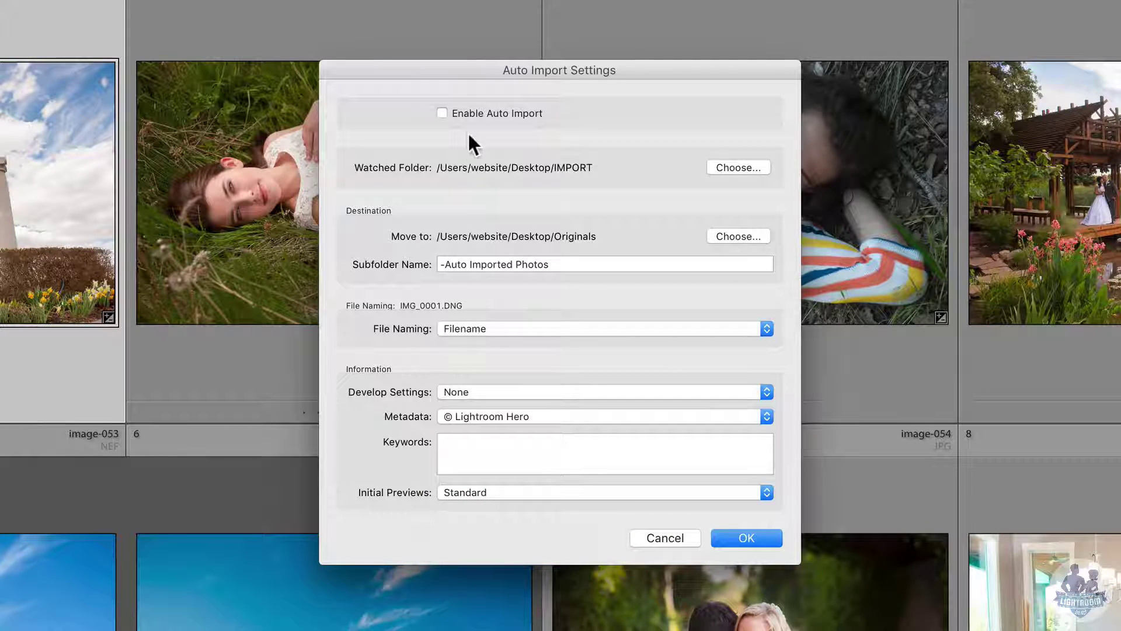
{"action": "left_click", "coordinate": [441, 112]}
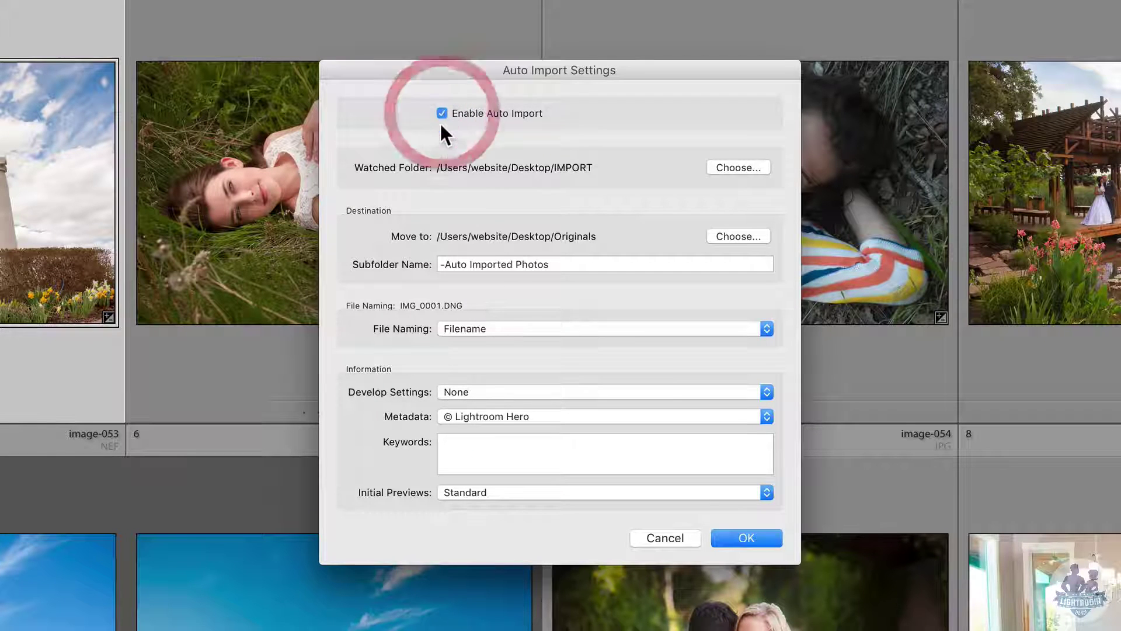
{"action": "left_click", "coordinate": [733, 536]}
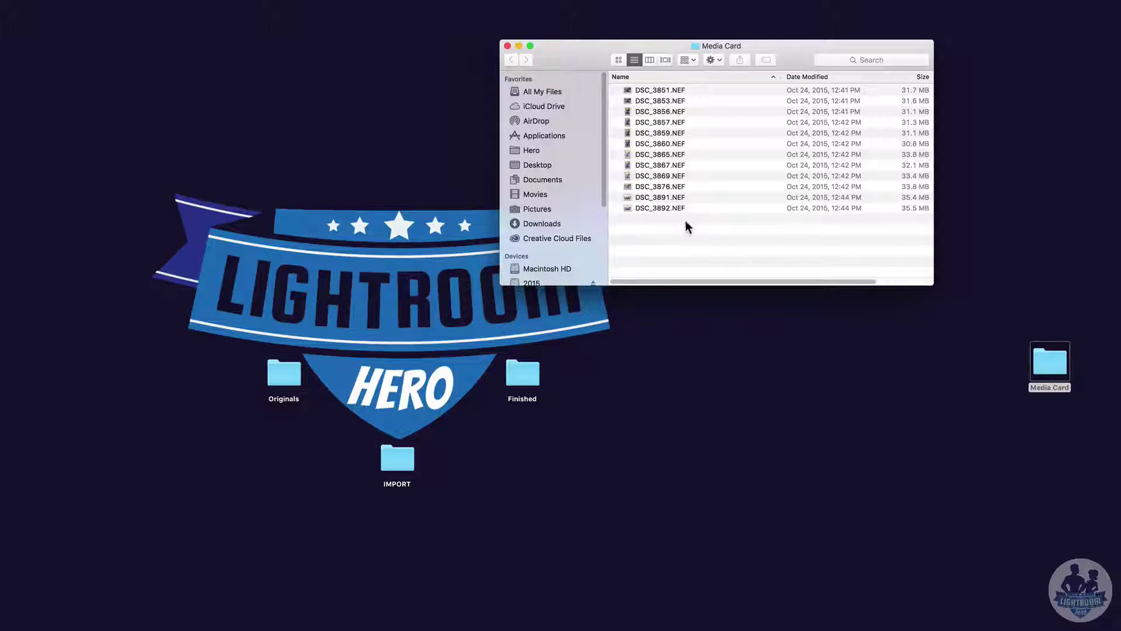
Move all the Media Card's NEF files into the desktop IMPORT folder and open it.
{"action": "key", "text": "super+a"}
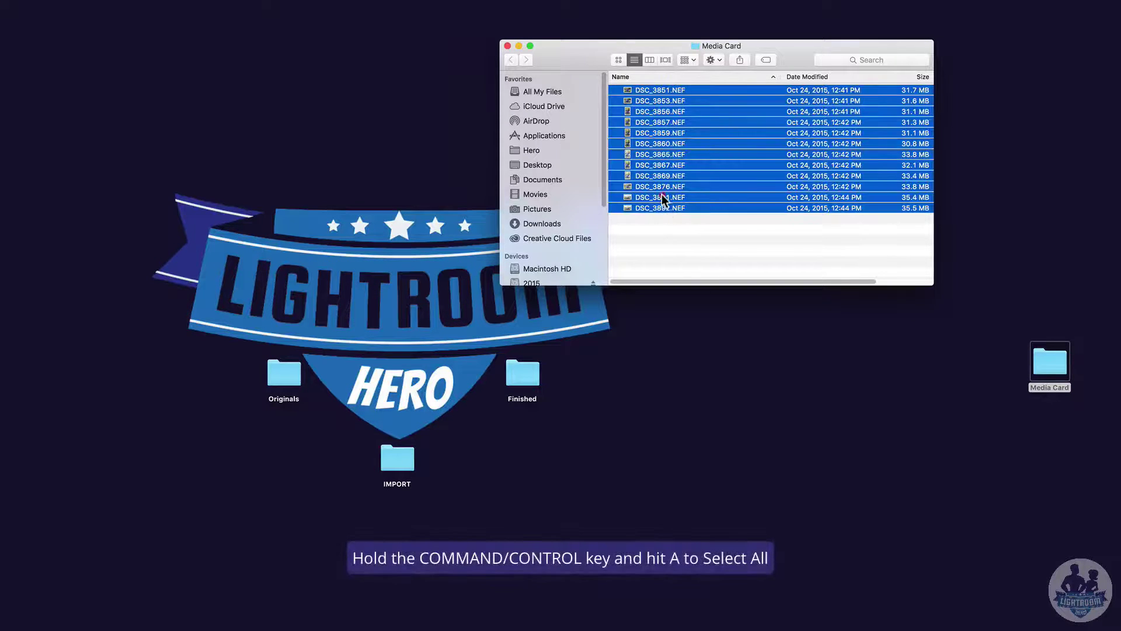
{"action": "left_click_drag", "start_coordinate": [662, 196], "coordinate": [403, 459]}
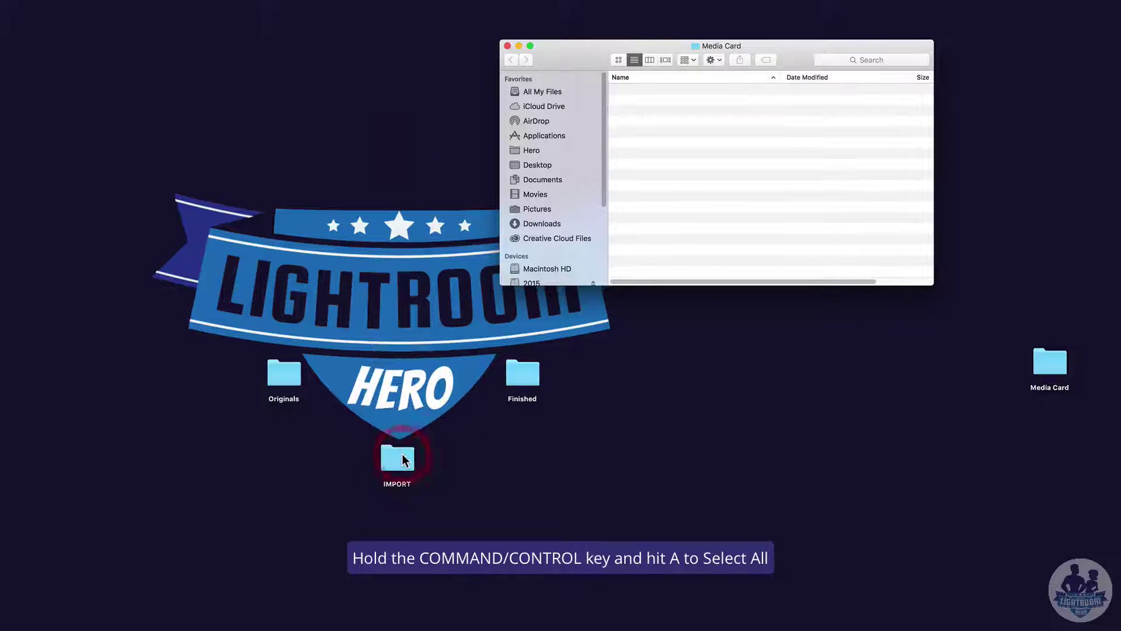
{"action": "double_click", "coordinate": [400, 459]}
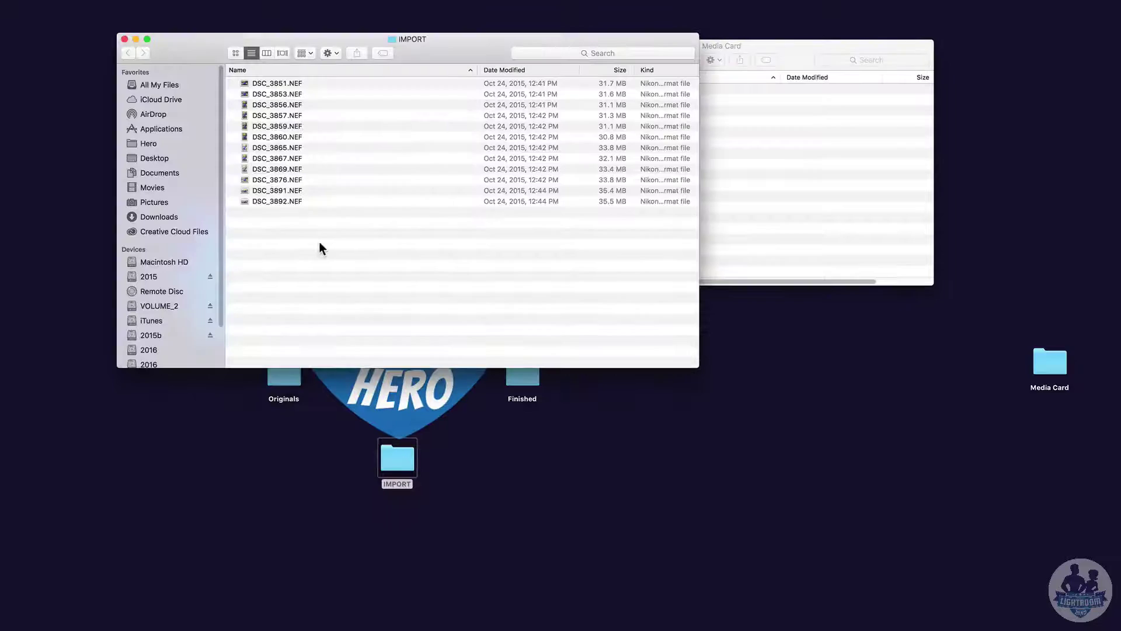
Scroll through the NEF files in IMPORT, then bring Lightroom back to the front.
{"action": "scroll", "coordinate": [304, 225], "scroll_direction": "down", "scroll_amount": 1}
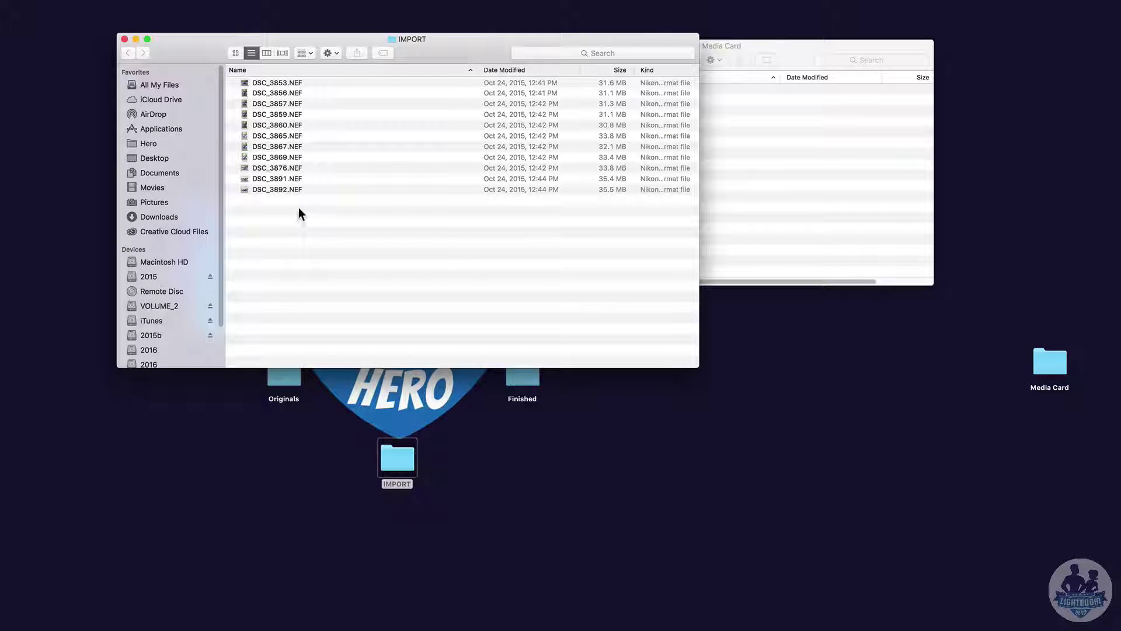
{"action": "scroll", "coordinate": [299, 208], "scroll_direction": "down", "scroll_amount": 1}
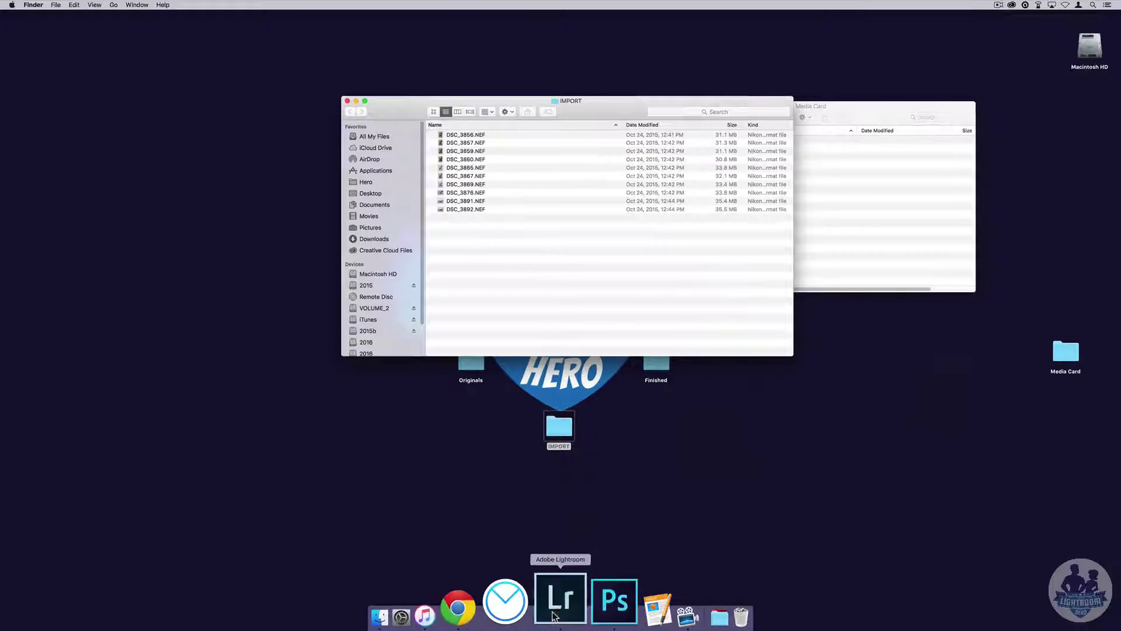
{"action": "left_click", "coordinate": [553, 607]}
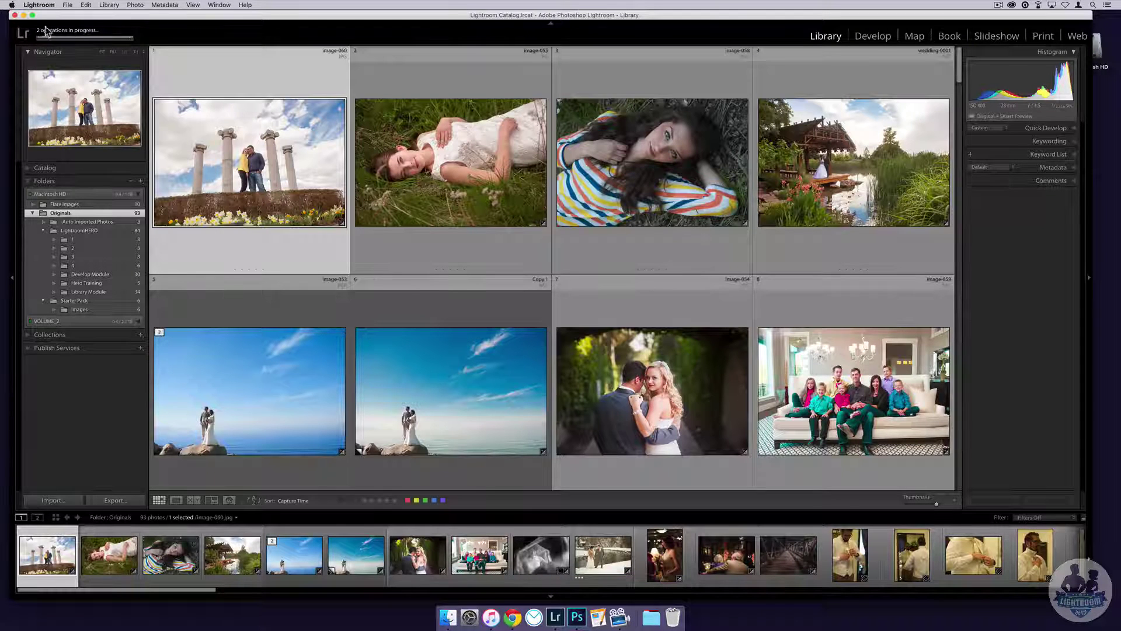
Check the background import tasks, then show the Auto Imported Photos folder's contents.
{"action": "left_click", "coordinate": [104, 39]}
{"action": "left_click", "coordinate": [166, 37]}
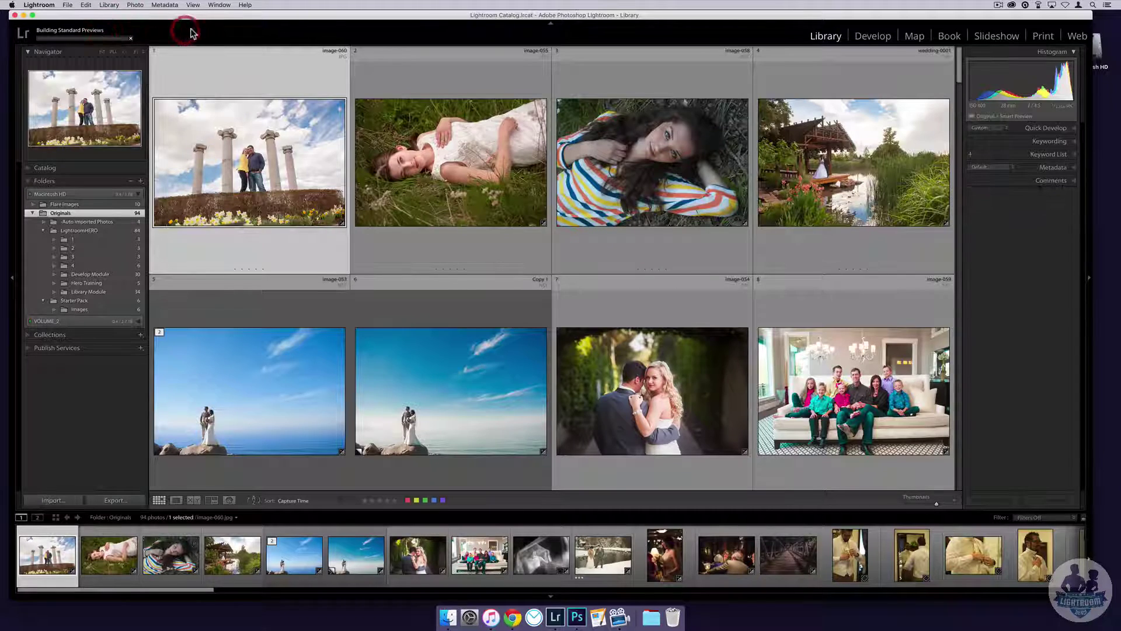
{"action": "left_click", "coordinate": [110, 223]}
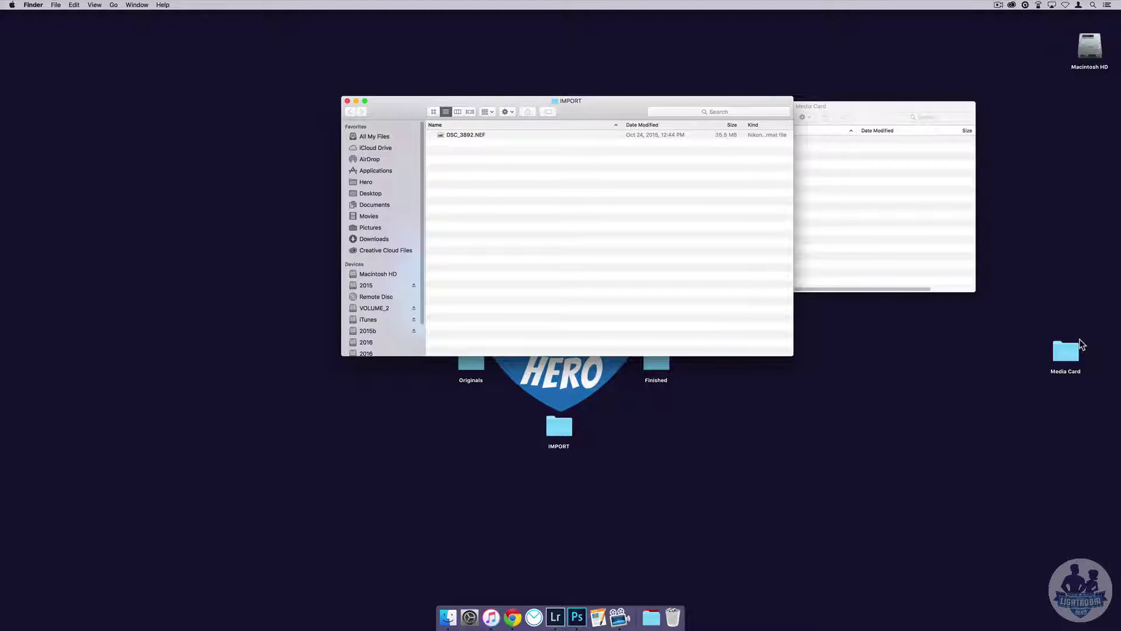
Close the Media Card and IMPORT Finder windows with Cmd+W and return to Lightroom.
{"action": "left_click", "coordinate": [867, 116]}
{"action": "key", "text": "super+w"}
{"action": "left_click", "coordinate": [643, 245]}
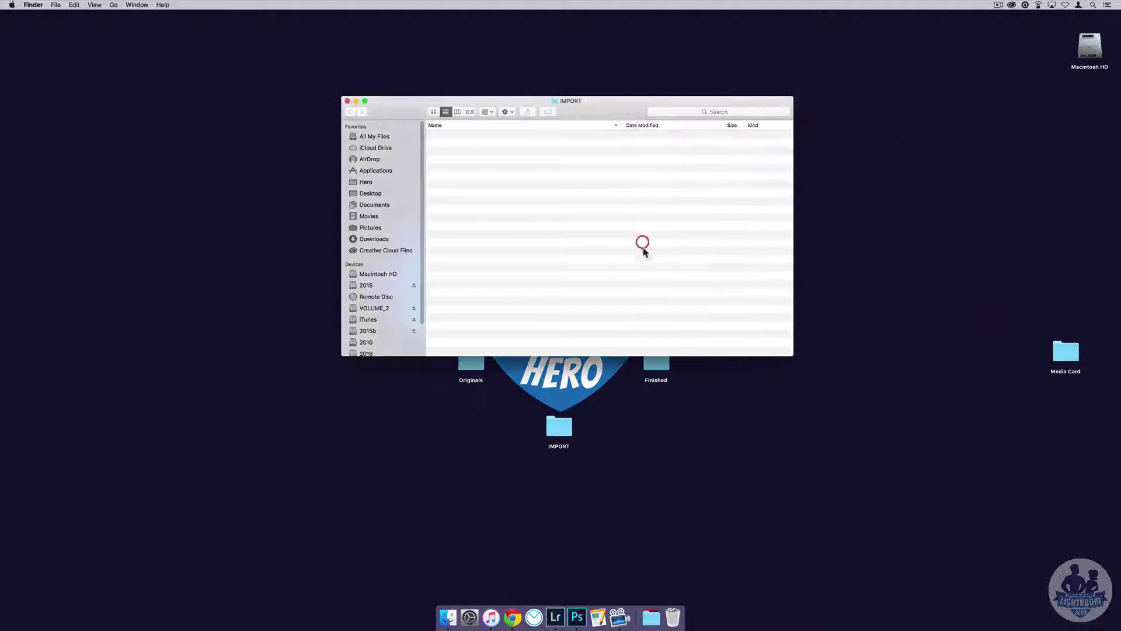
{"action": "key", "text": "super+w"}
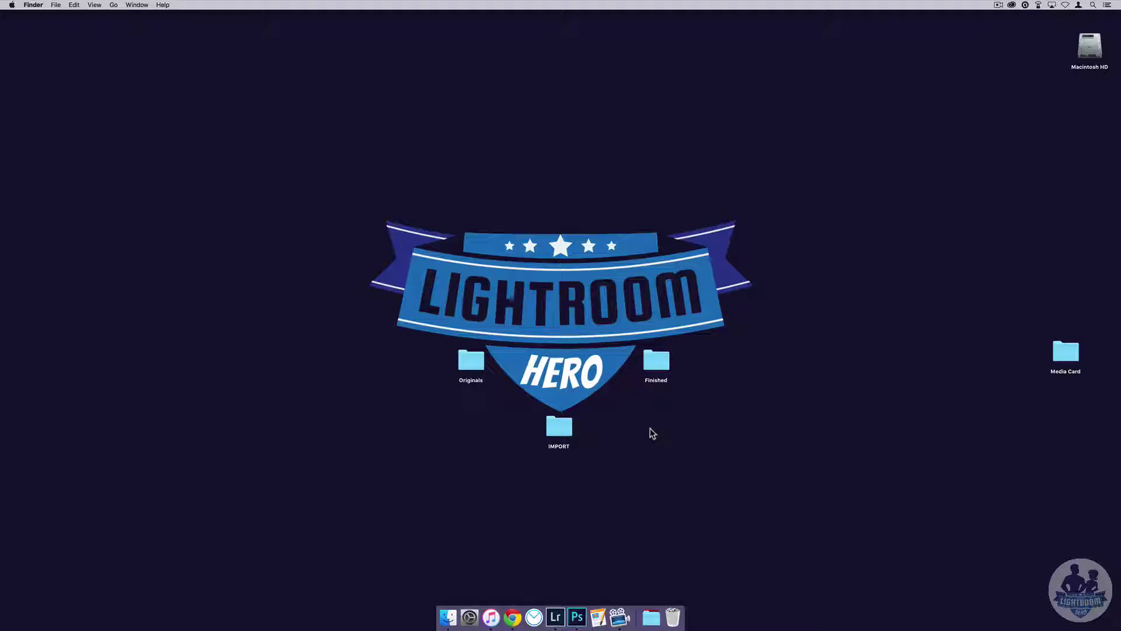
{"action": "left_click", "coordinate": [552, 614]}
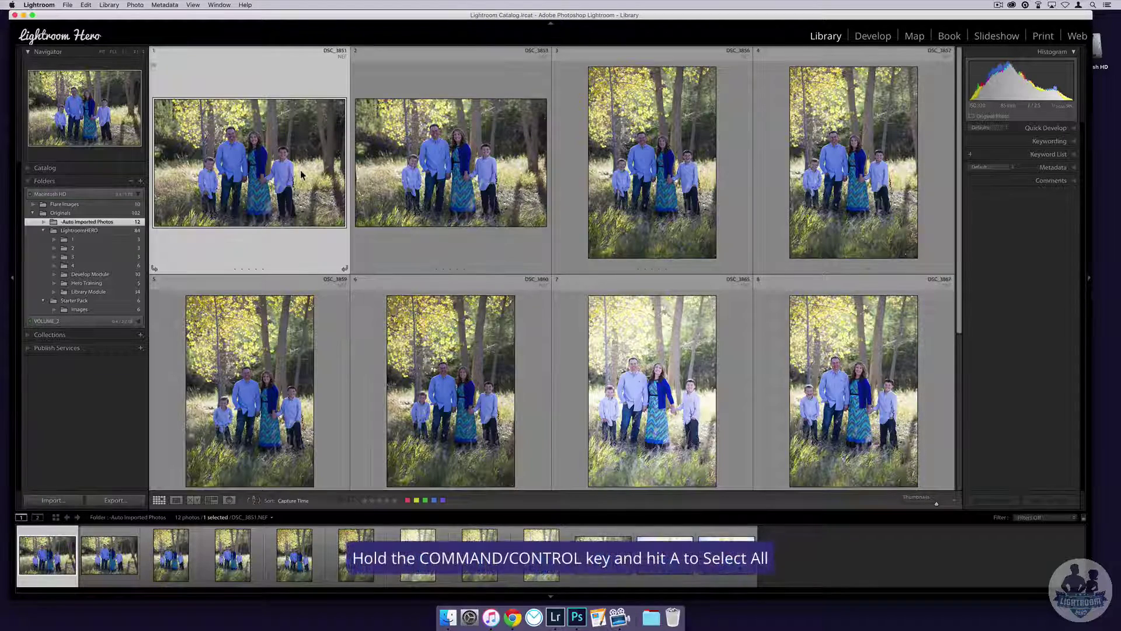
Select all 12 shoot photos in the Auto Imported Photos grid with Cmd+A.
{"action": "key", "text": "super+a"}
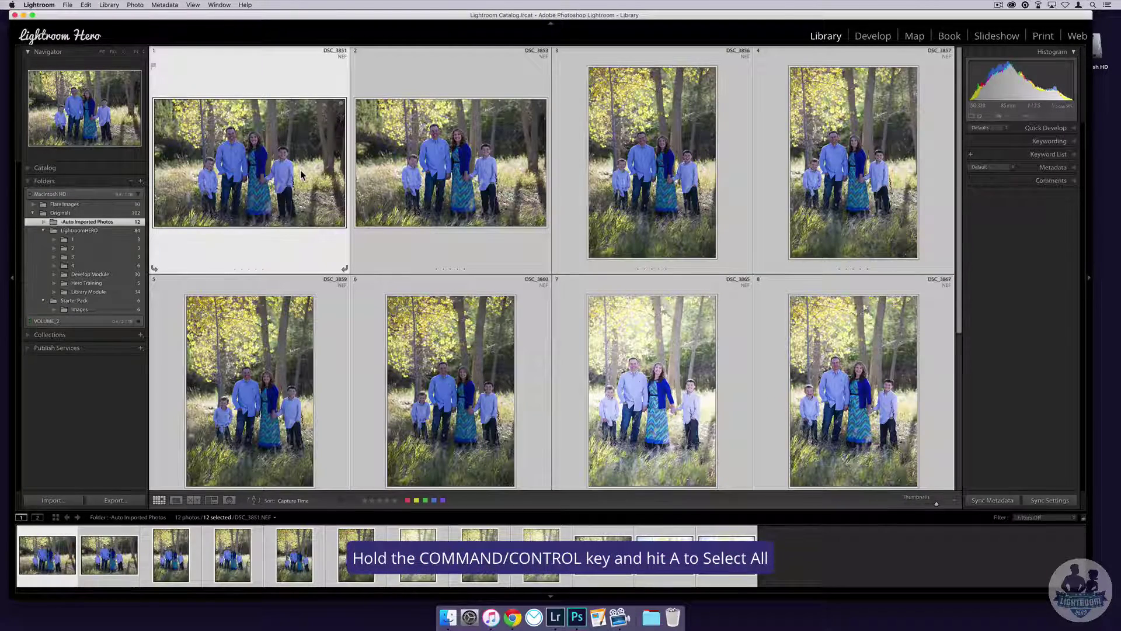
Create a family-named subfolder inside Auto Imported Photos, moving the selected photos into it.
{"action": "right_click", "coordinate": [118, 226]}
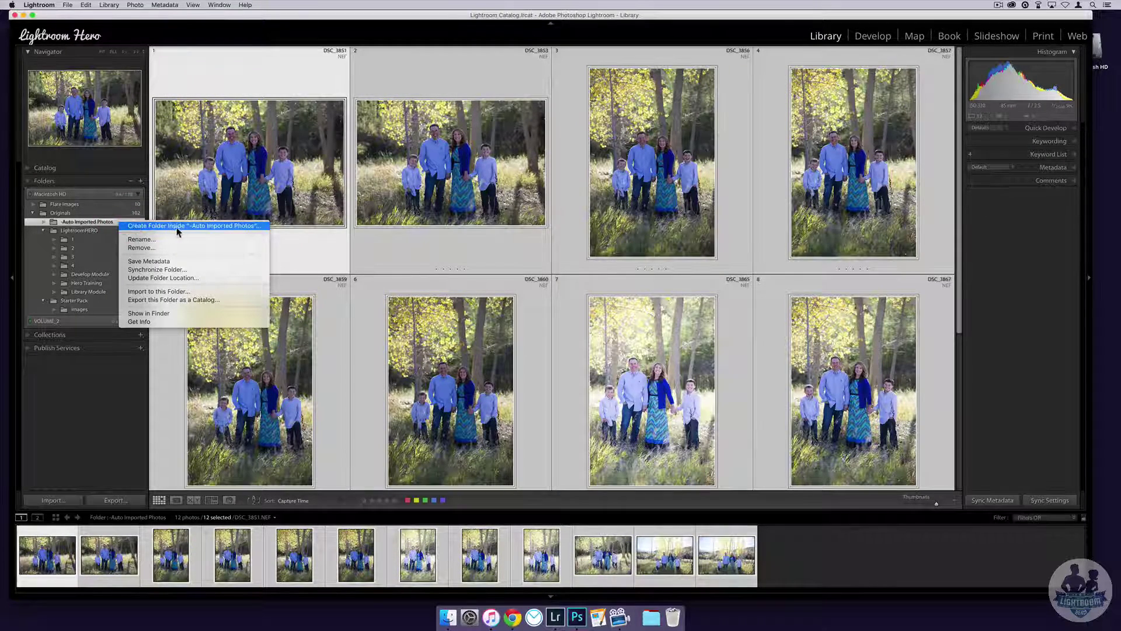
{"action": "left_click", "coordinate": [212, 225]}
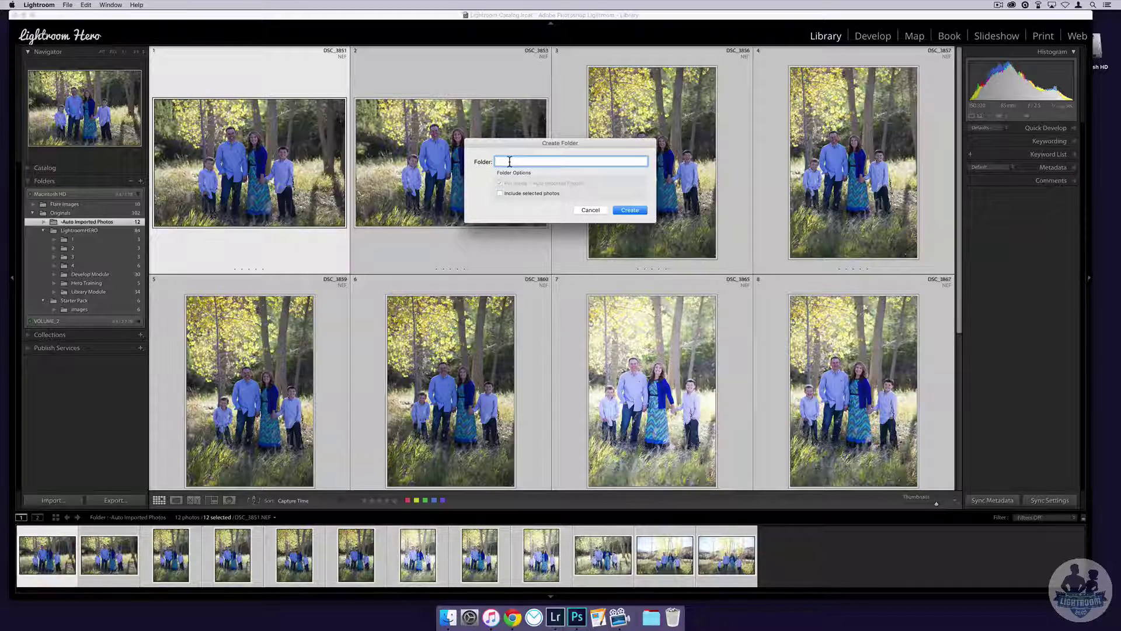
{"action": "type", "text": "Johnson Family"}
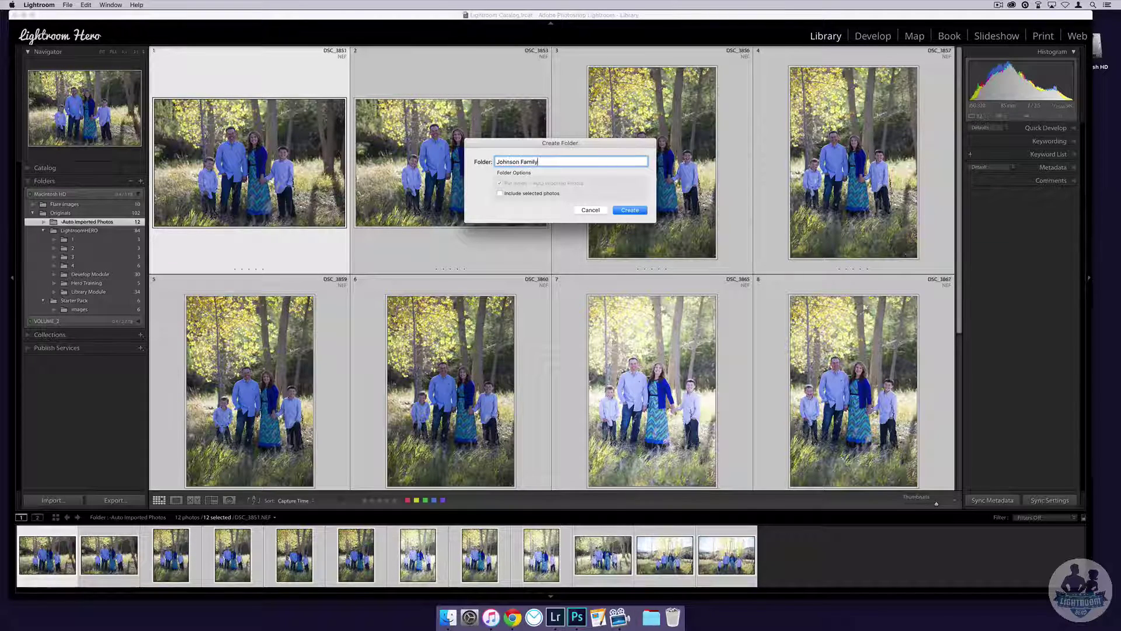
{"action": "left_click", "coordinate": [531, 194]}
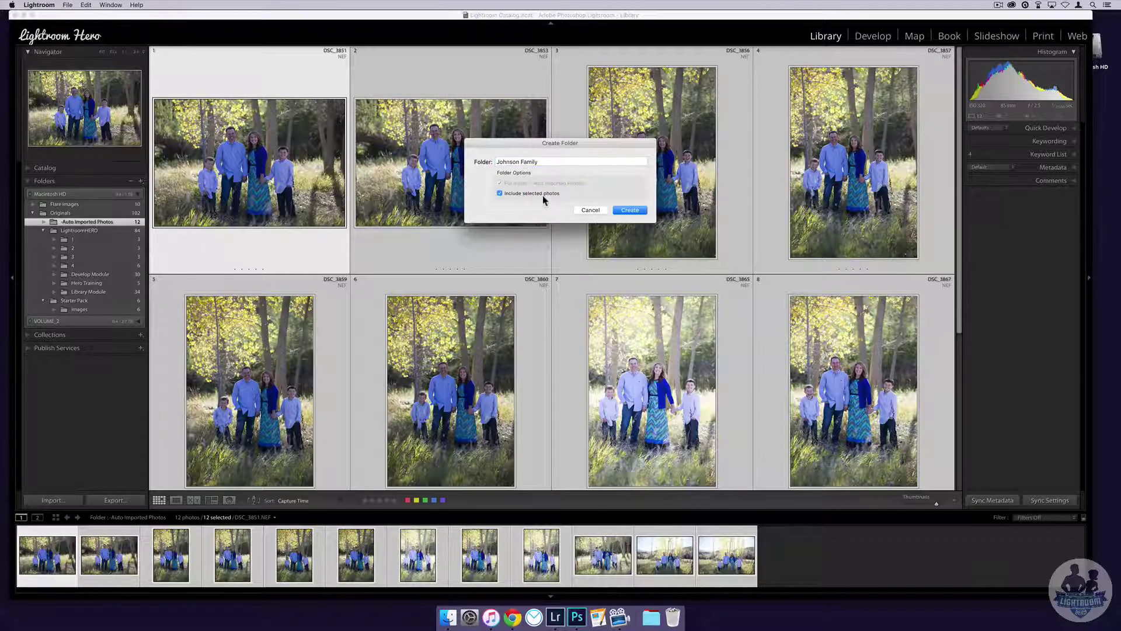
{"action": "left_click", "coordinate": [628, 210]}
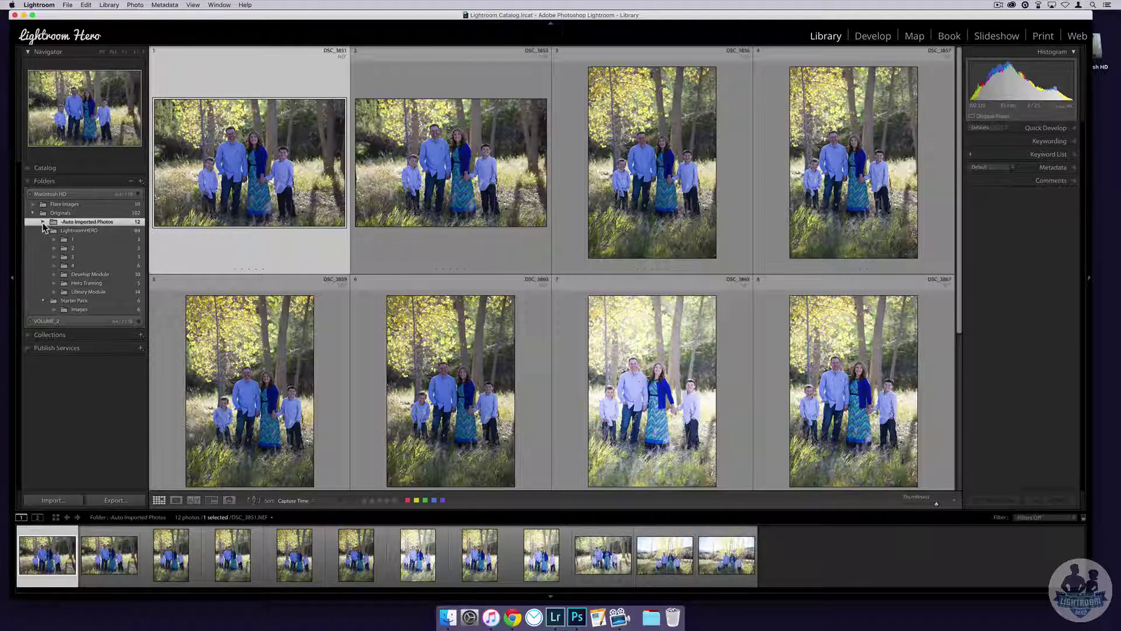
View the new family subfolder's photos, then open the desktop Originals folder in Finder.
{"action": "left_click", "coordinate": [42, 223]}
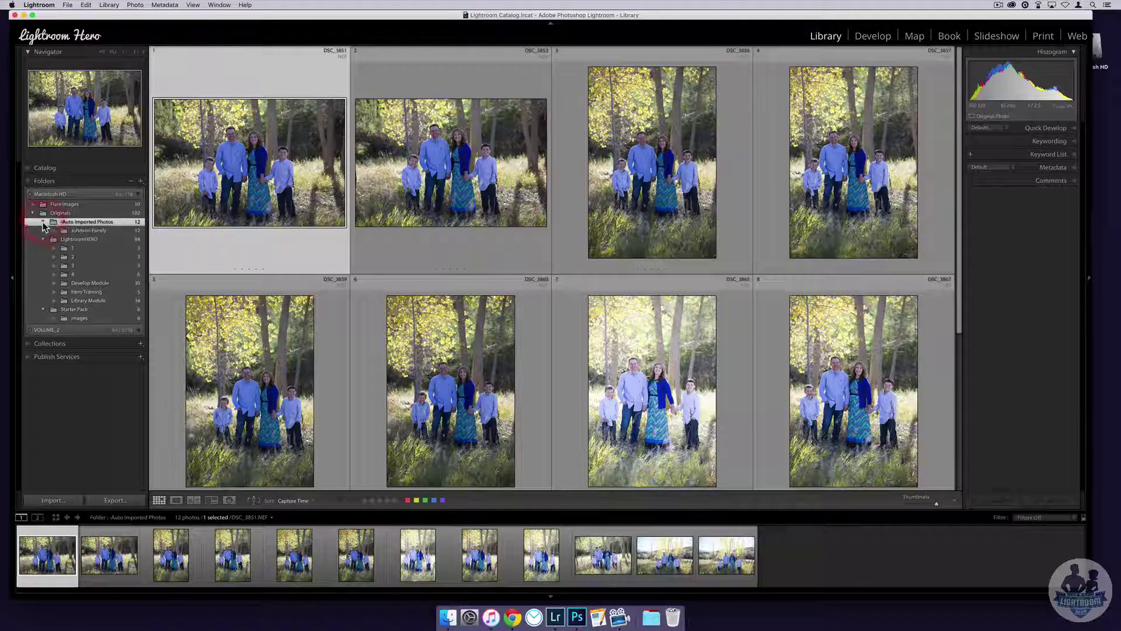
{"action": "left_click", "coordinate": [99, 233]}
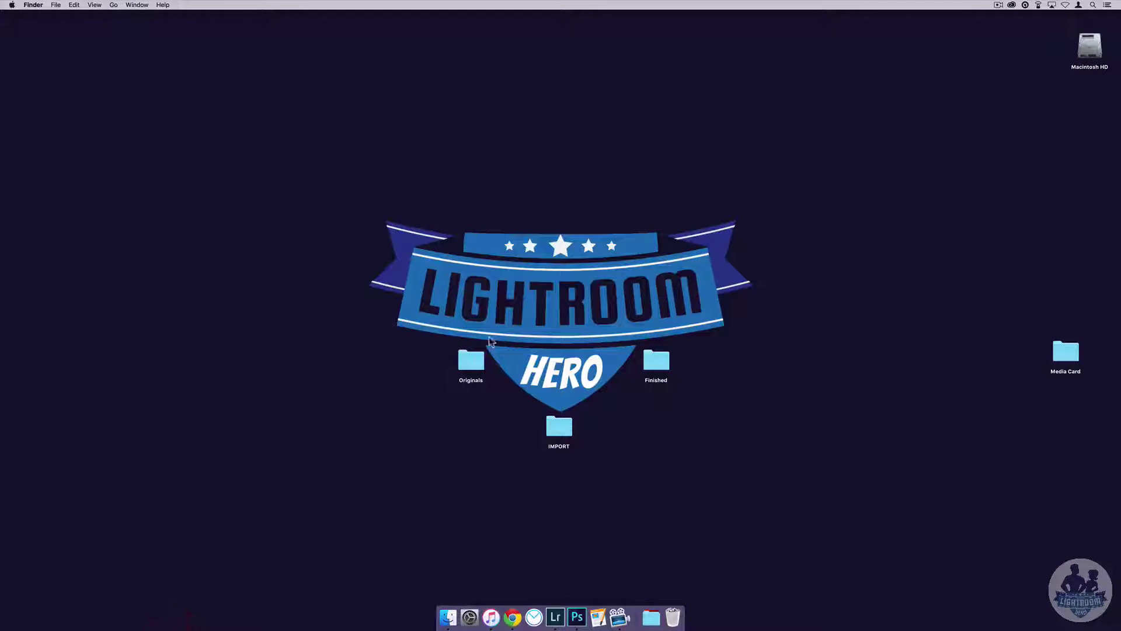
{"action": "double_click", "coordinate": [472, 361]}
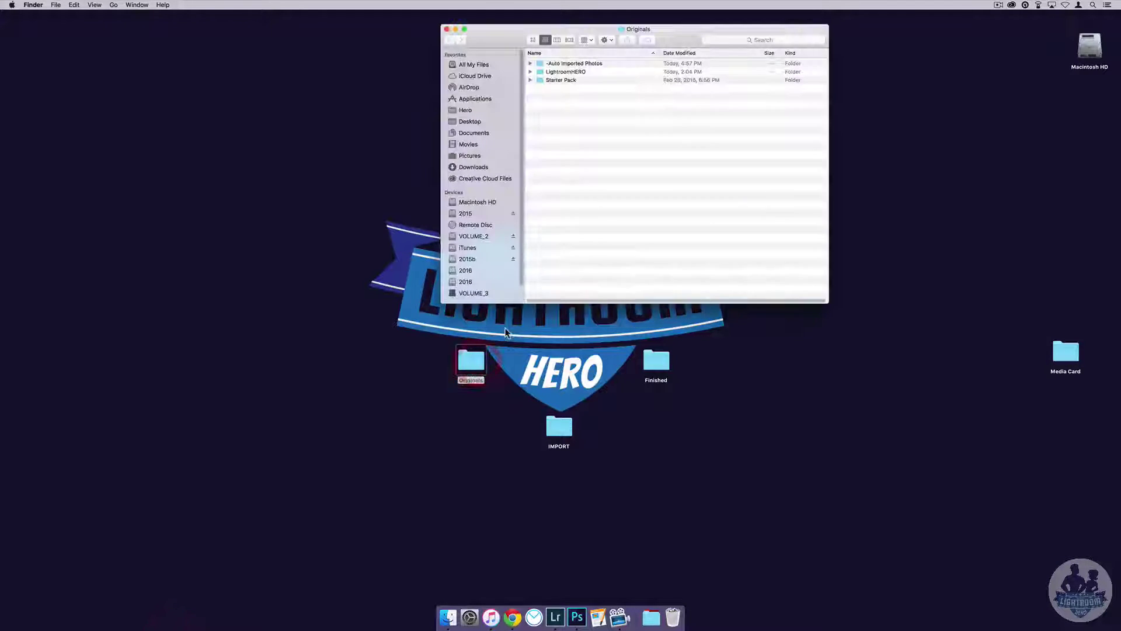
Confirm the twelve NEF files are in the family subfolder in Finder, then return to Lightroom.
{"action": "double_click", "coordinate": [589, 64]}
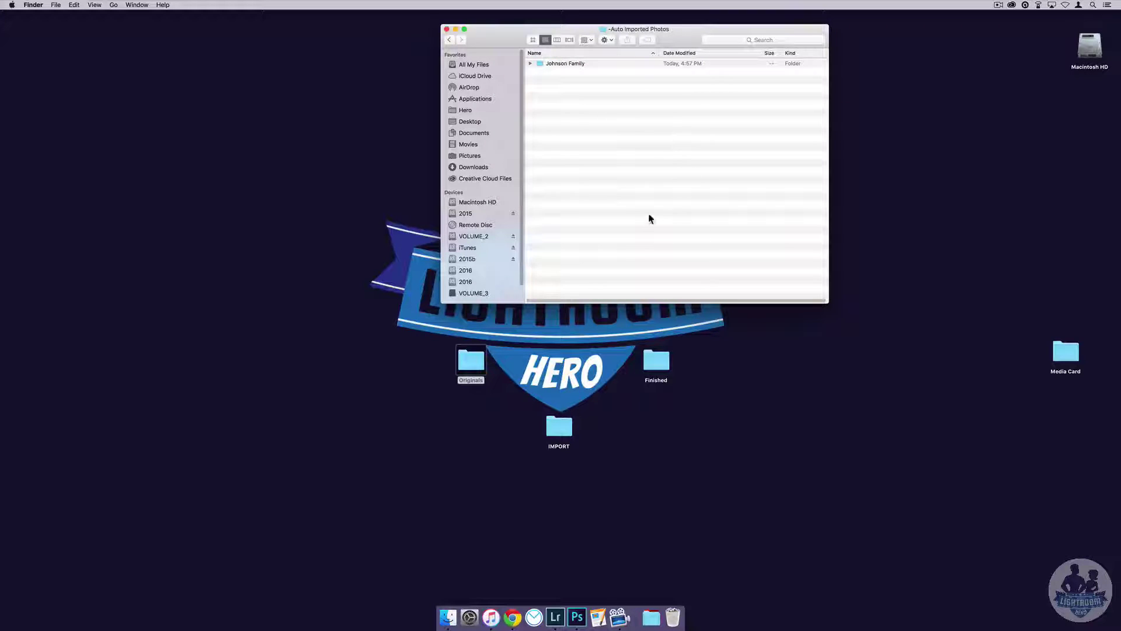
{"action": "double_click", "coordinate": [577, 64]}
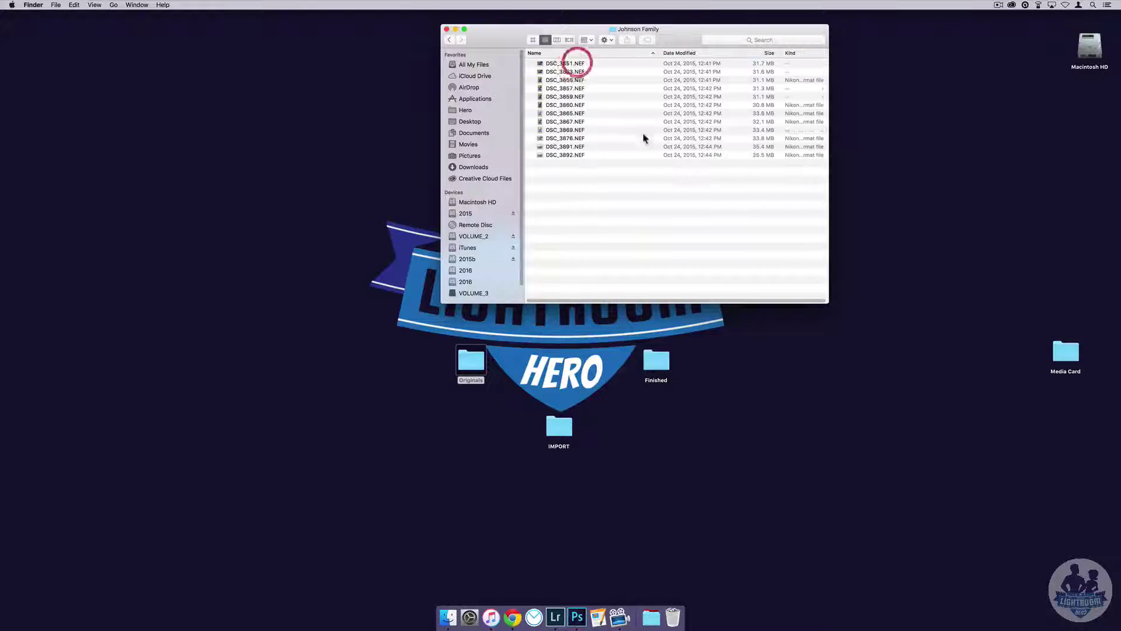
{"action": "left_click", "coordinate": [449, 39]}
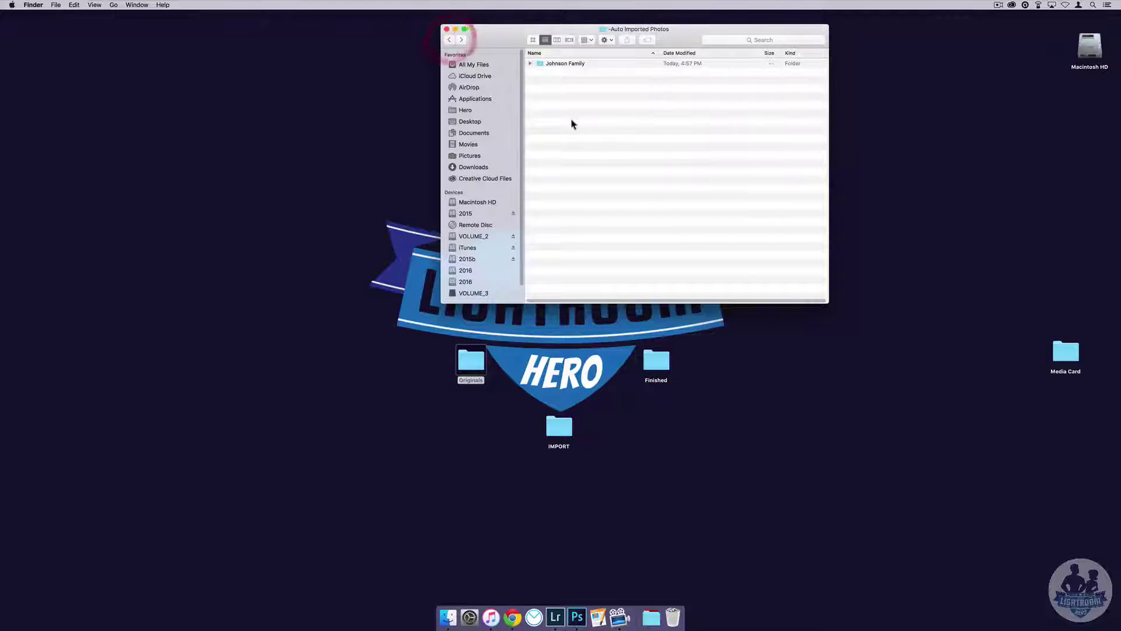
{"action": "left_click", "coordinate": [555, 618]}
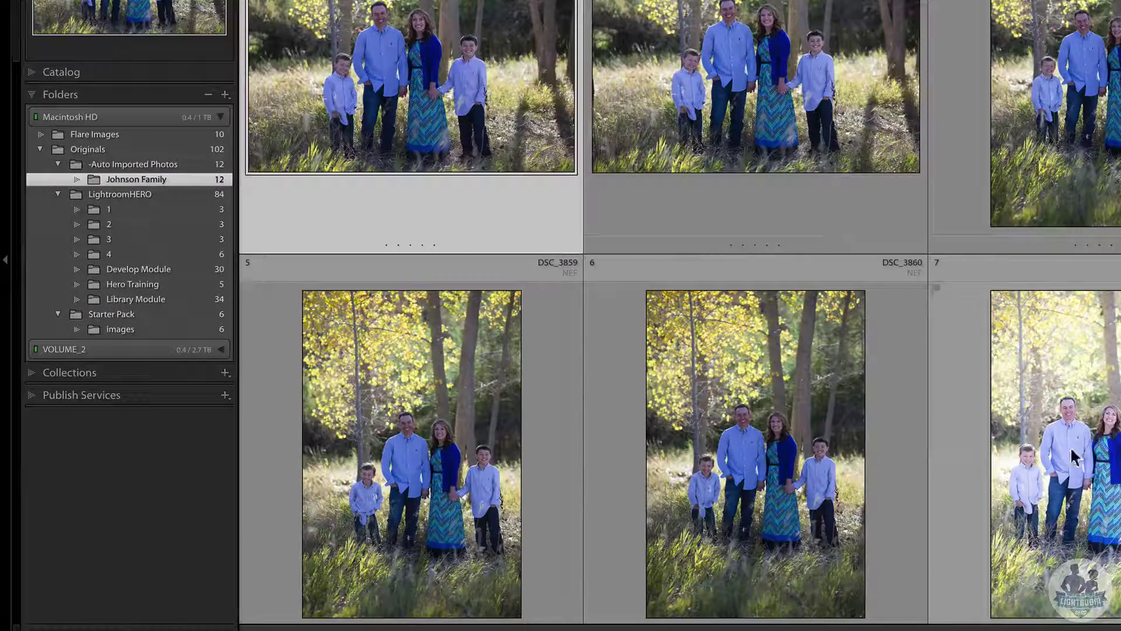
Drag the family folder from -Auto Imported Photos onto the Originals folder.
{"action": "left_click_drag", "start_coordinate": [144, 177], "coordinate": [93, 156]}
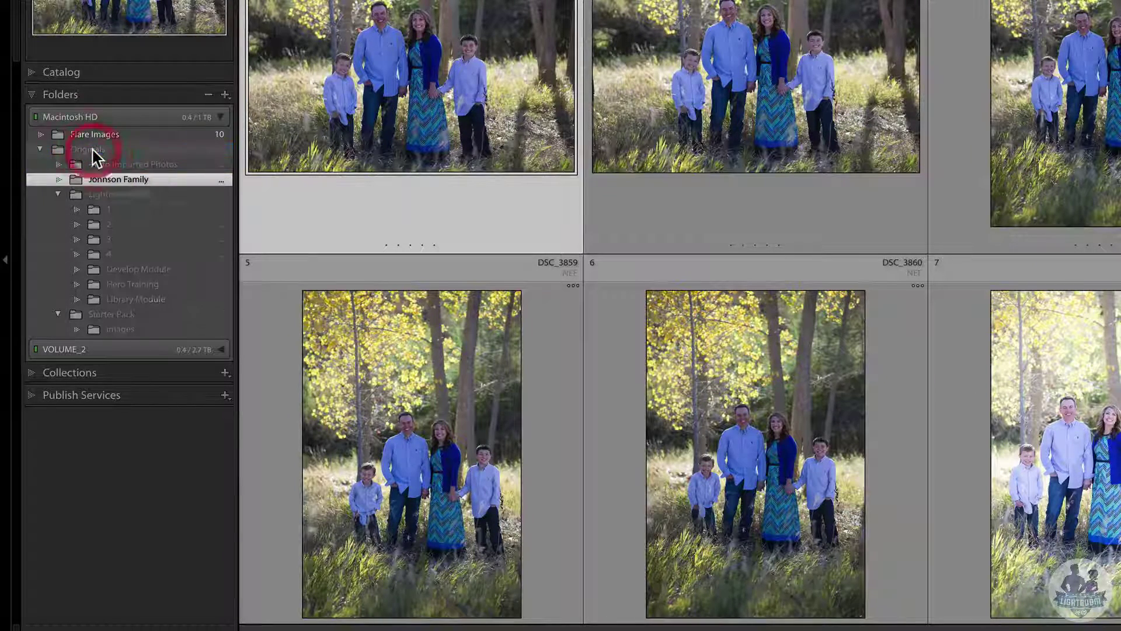